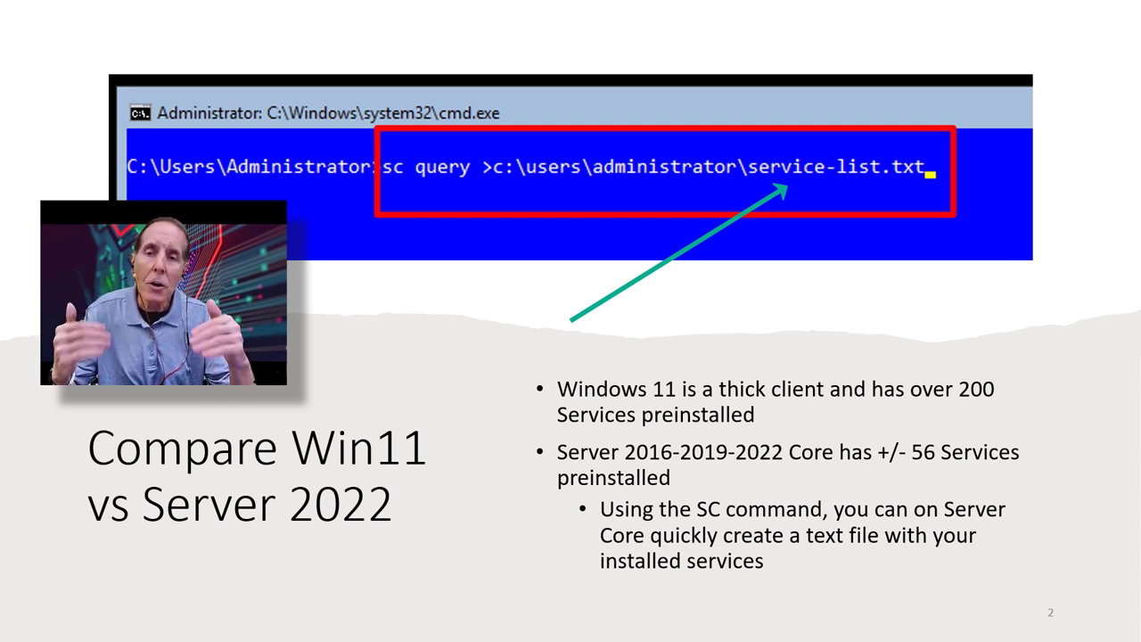
Step: Advance to the running-services slide and play its gear-ring image and PowerShell callout animations
key("Right")
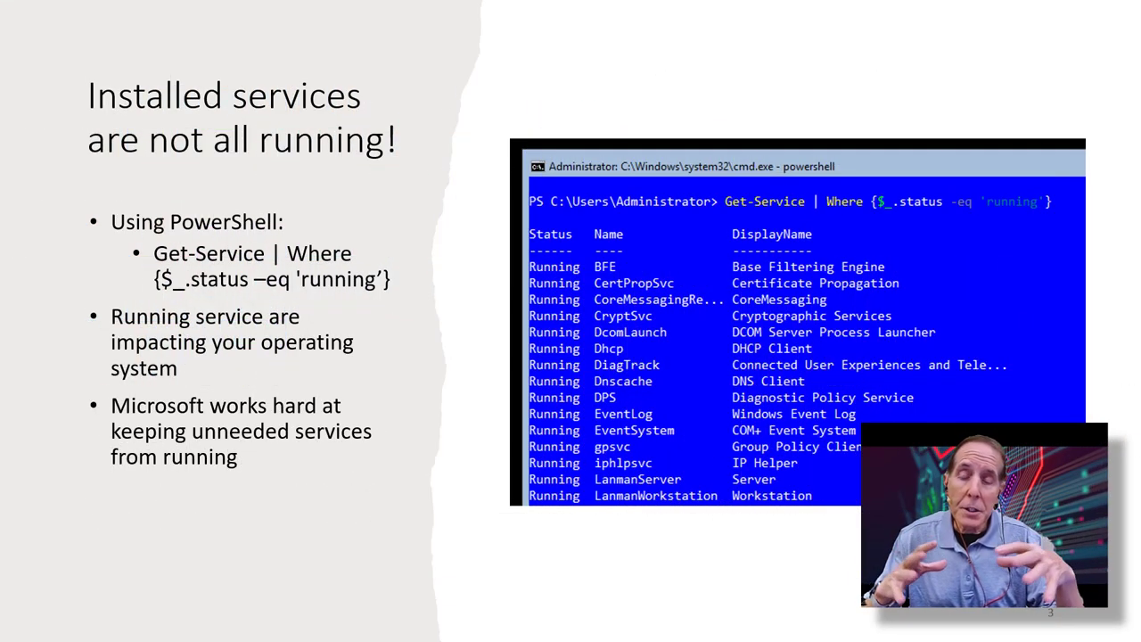
key("Right")
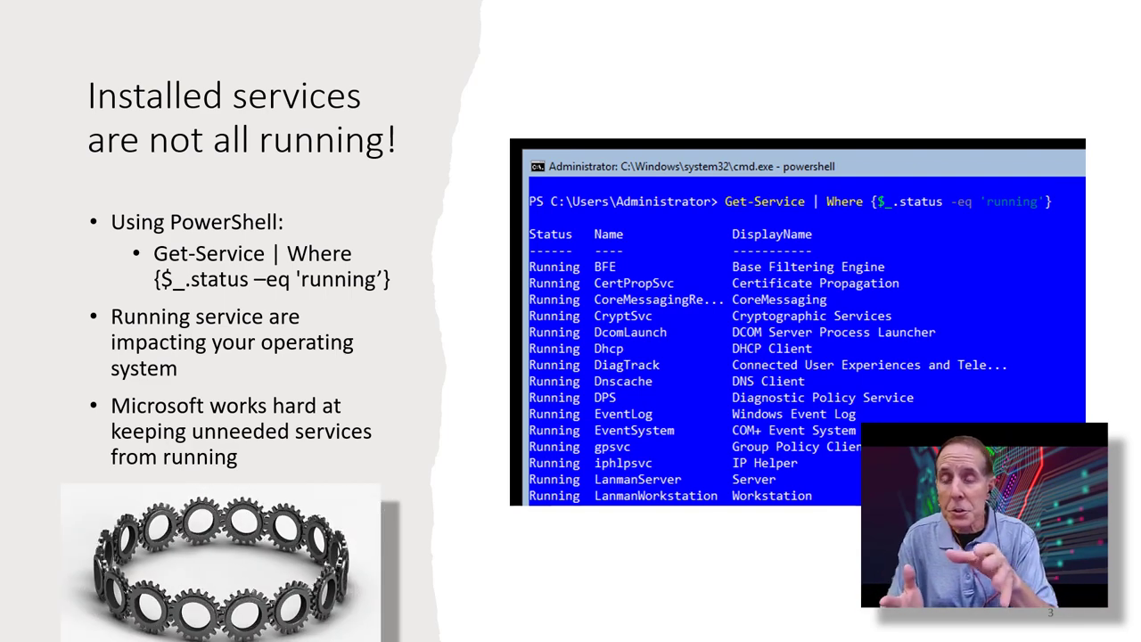
key("Right")
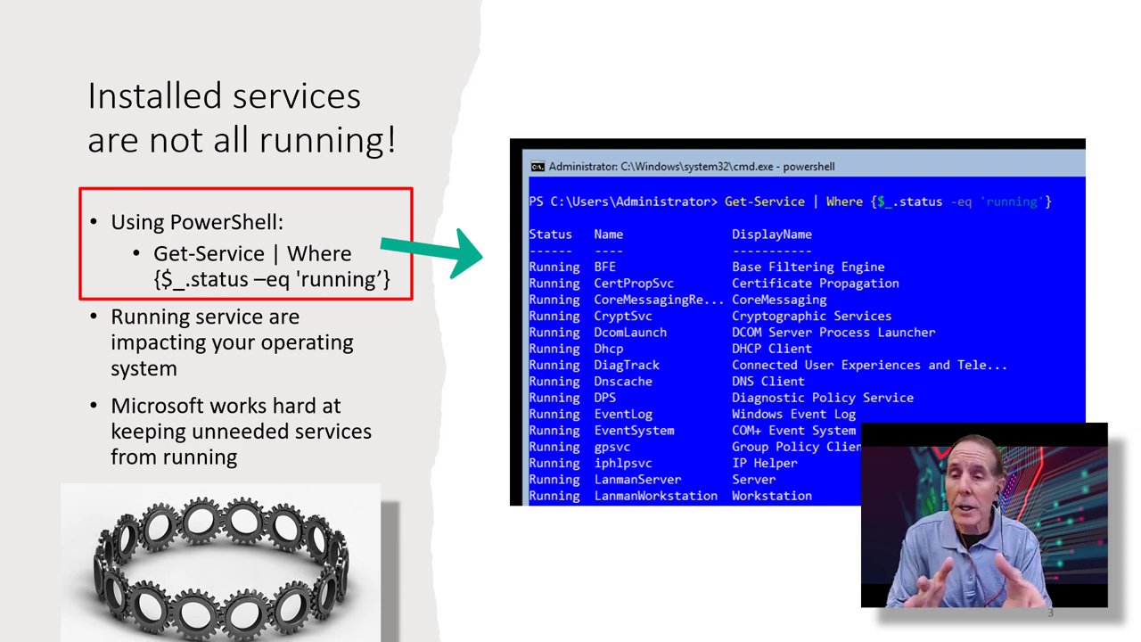
key("Right")
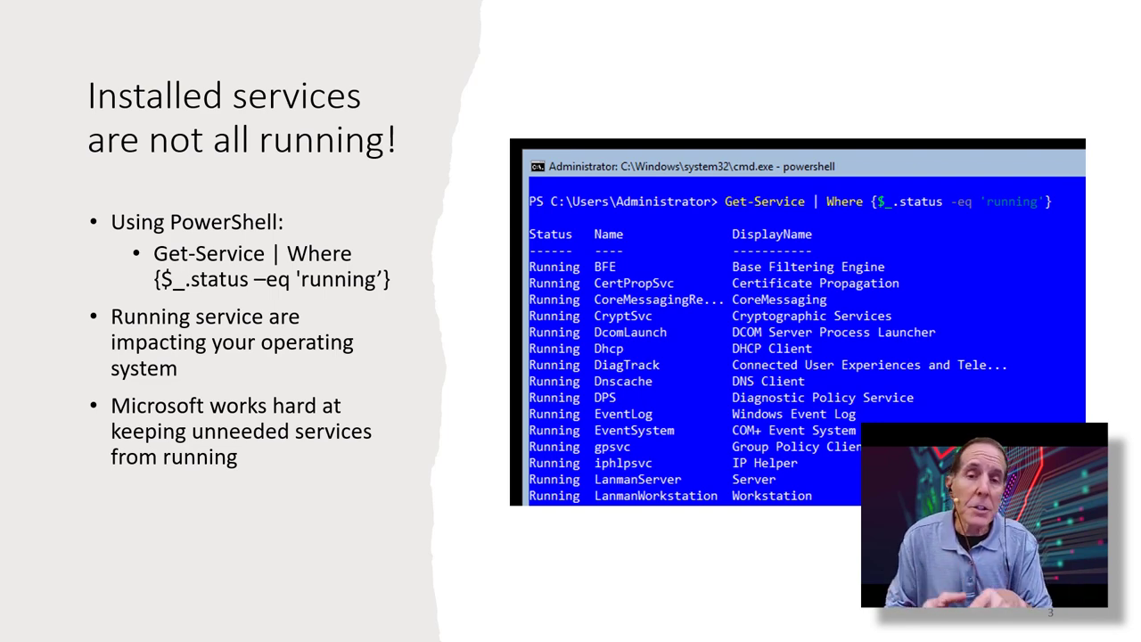
Step: Circle the slide's last two bullets in red ink, then erase the ink
key("alt+Tab")
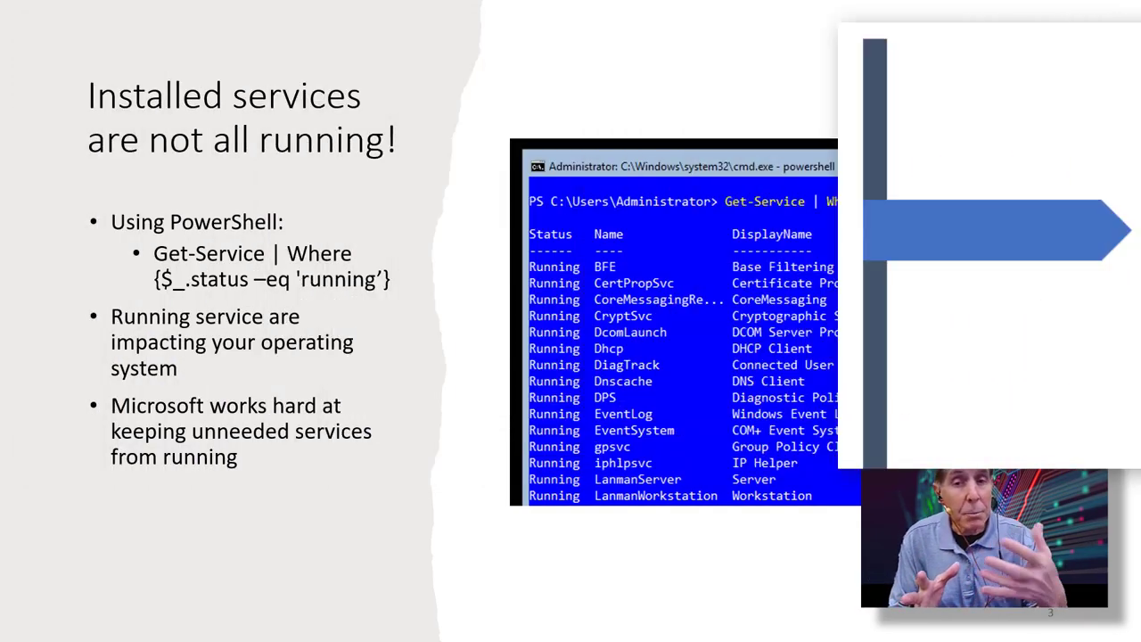
mouse_move(60, 294)
left_mouse_down()
mouse_move(61, 392)
mouse_move(379, 290)
mouse_move(61, 296)
left_mouse_up()
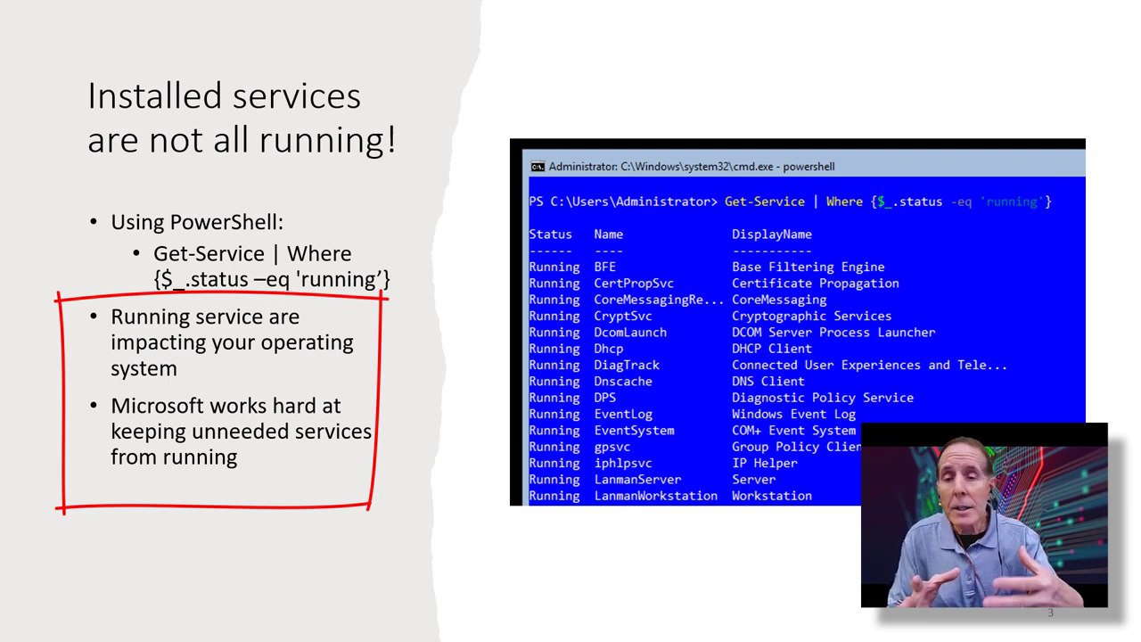
key("e")
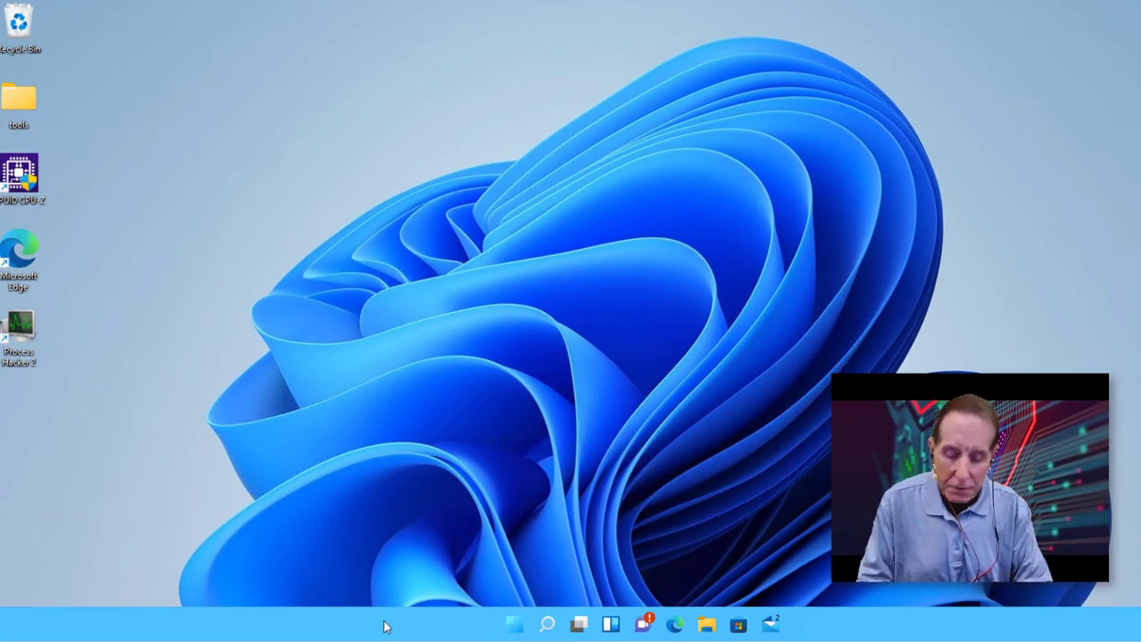
Step: Launch services.msc from the Run box to open the Services console
key("super+r")
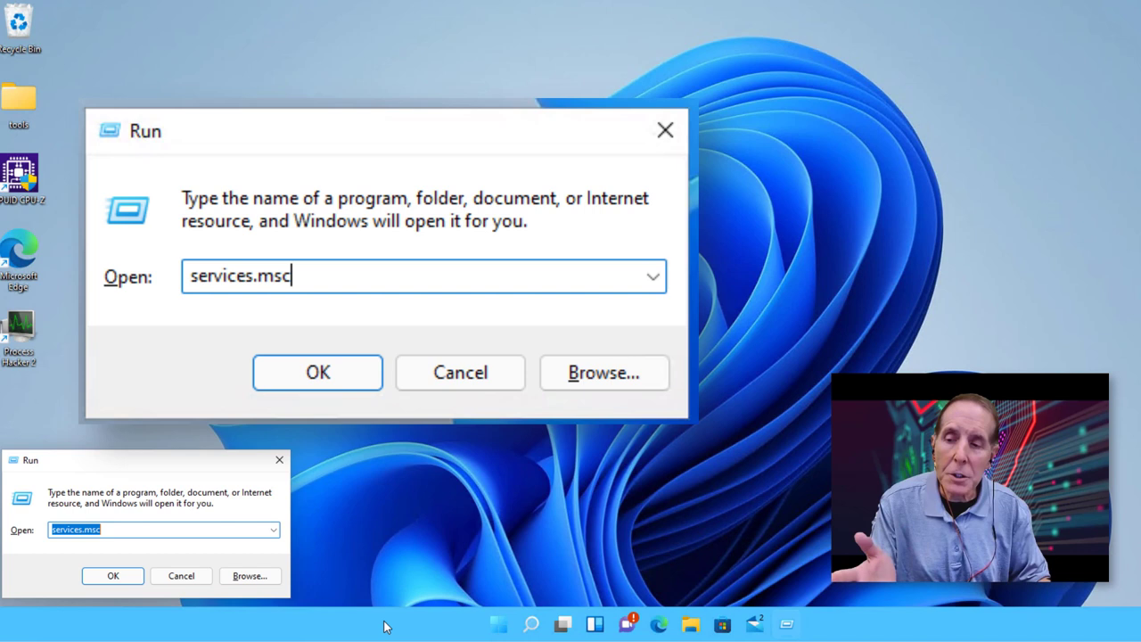
left_click(239, 533)
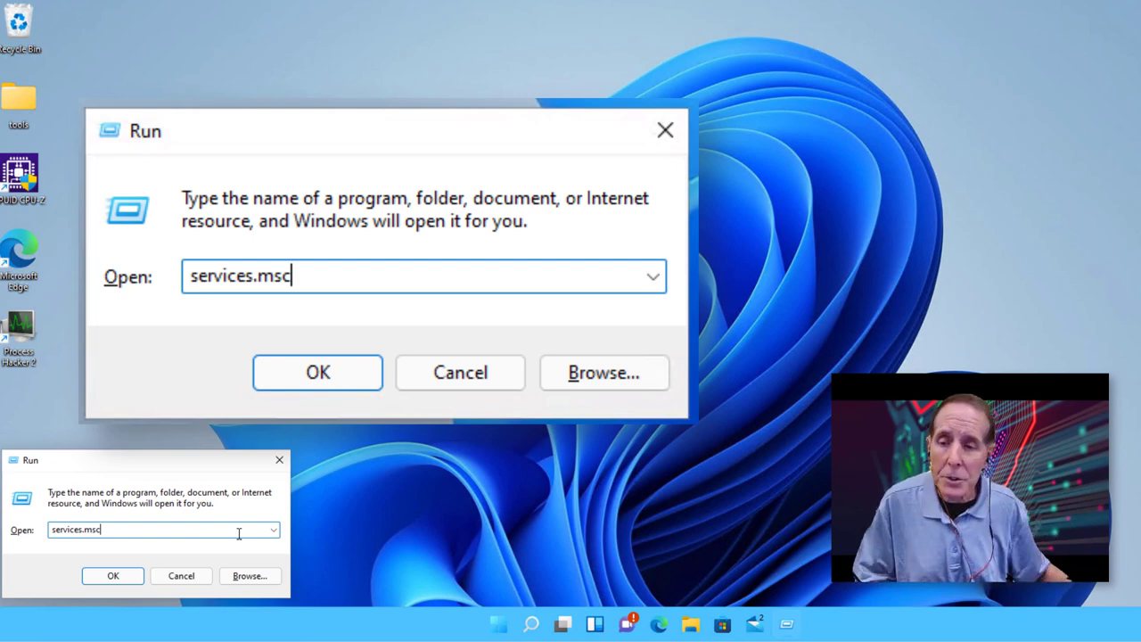
left_click(112, 575)
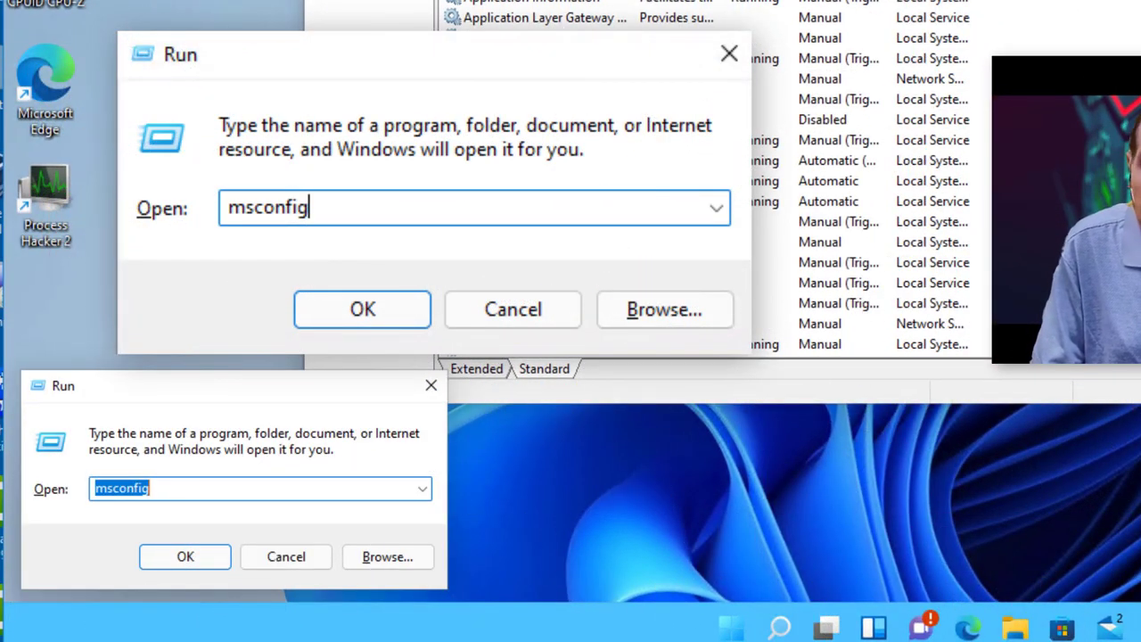
Step: On System Configuration's Services tab, hide Microsoft services and uncheck HP Print Scan Doctor Service
type("ms")
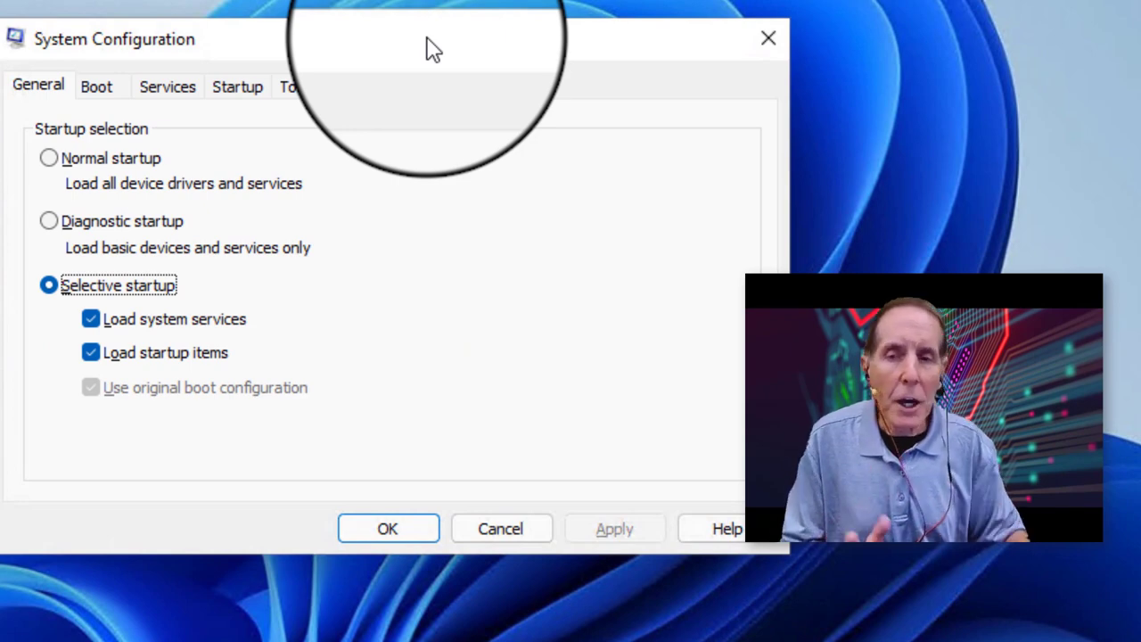
left_click(167, 86)
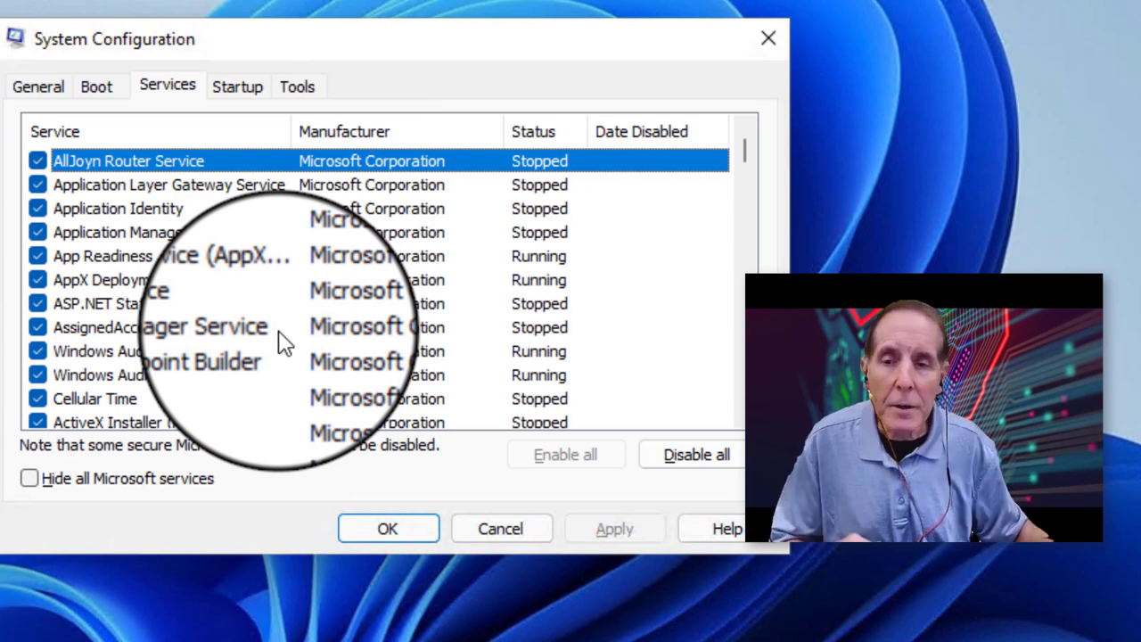
left_click(32, 479)
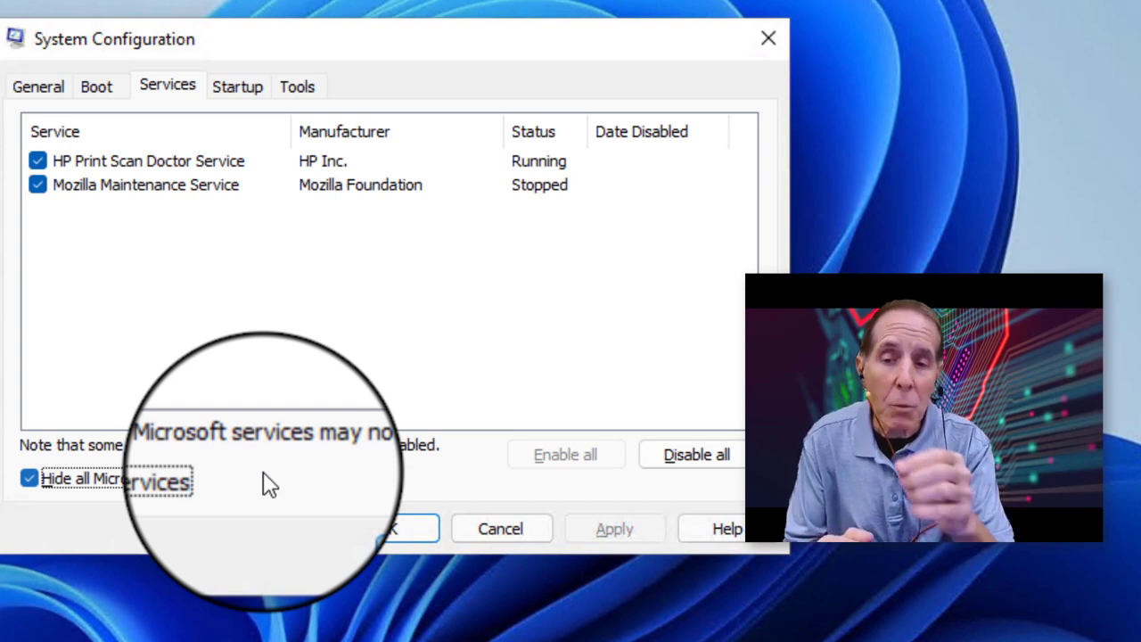
left_click(37, 161)
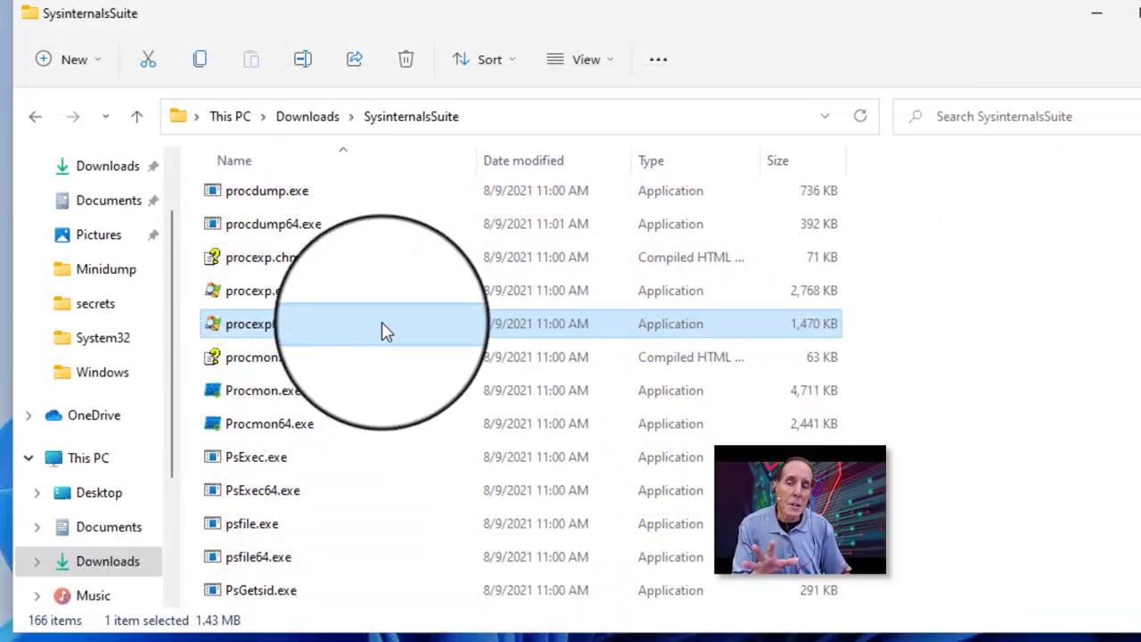
Step: Run procexp64.exe as administrator, approving the UAC prompt
right_click(300, 329)
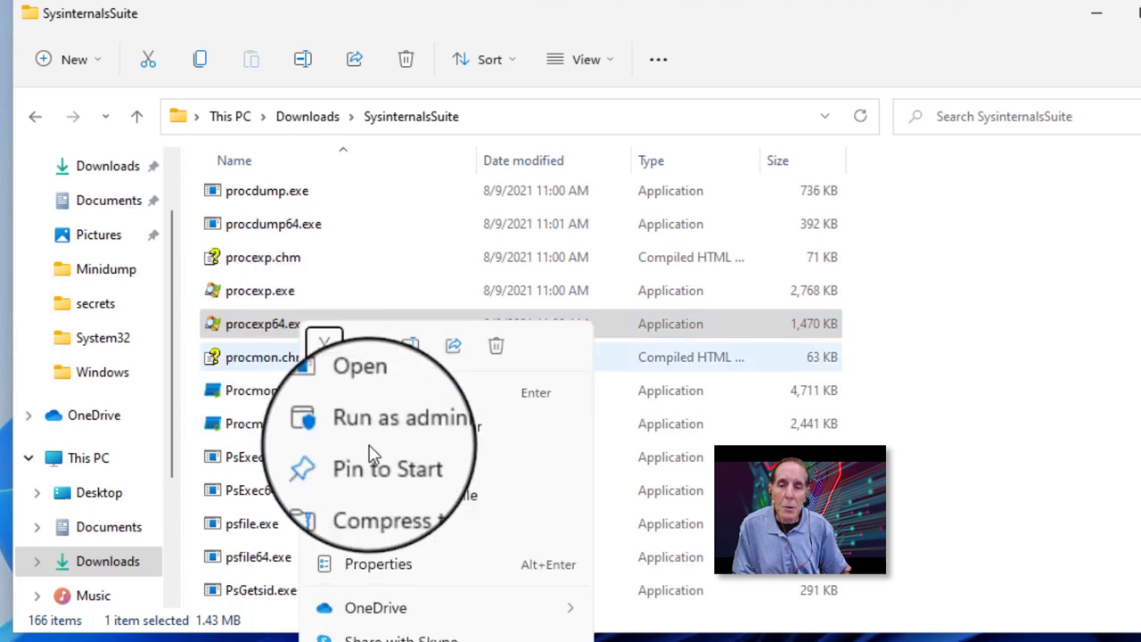
left_click(425, 430)
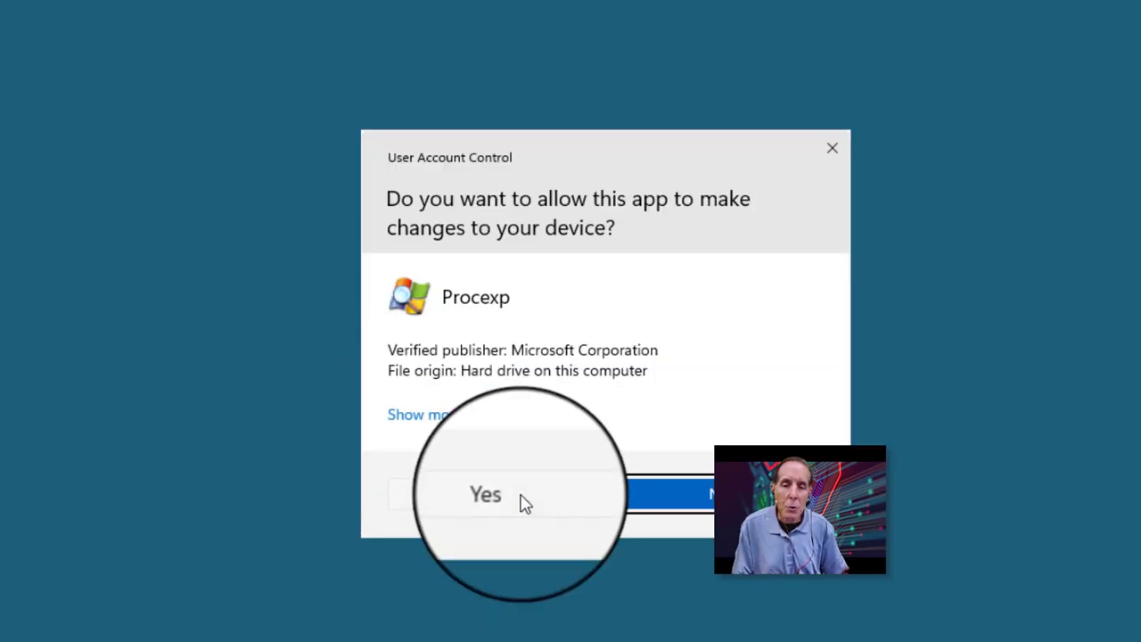
left_click(522, 502)
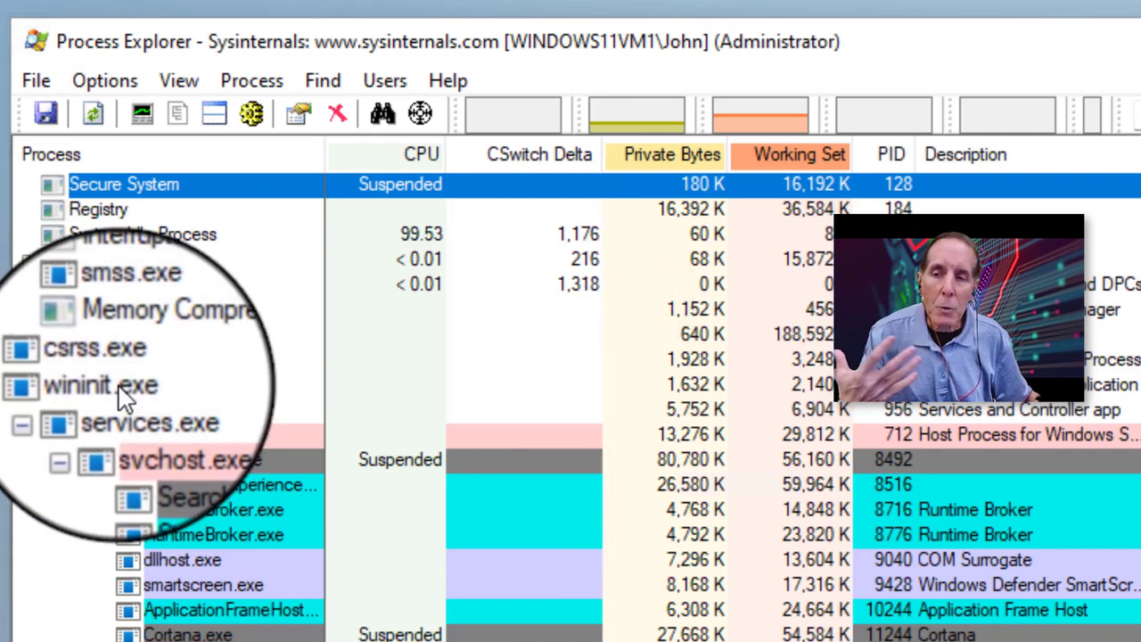
Step: Select services.exe under wininit.exe to inspect it and its svchost.exe children
left_click(109, 410)
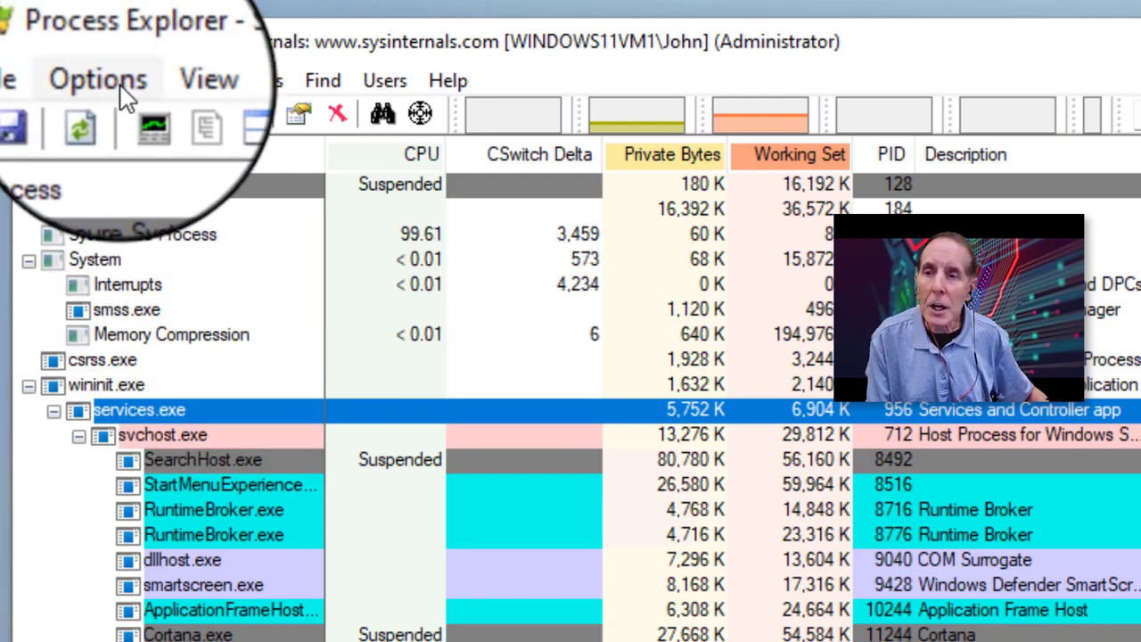
left_click(104, 81)
left_click(209, 510)
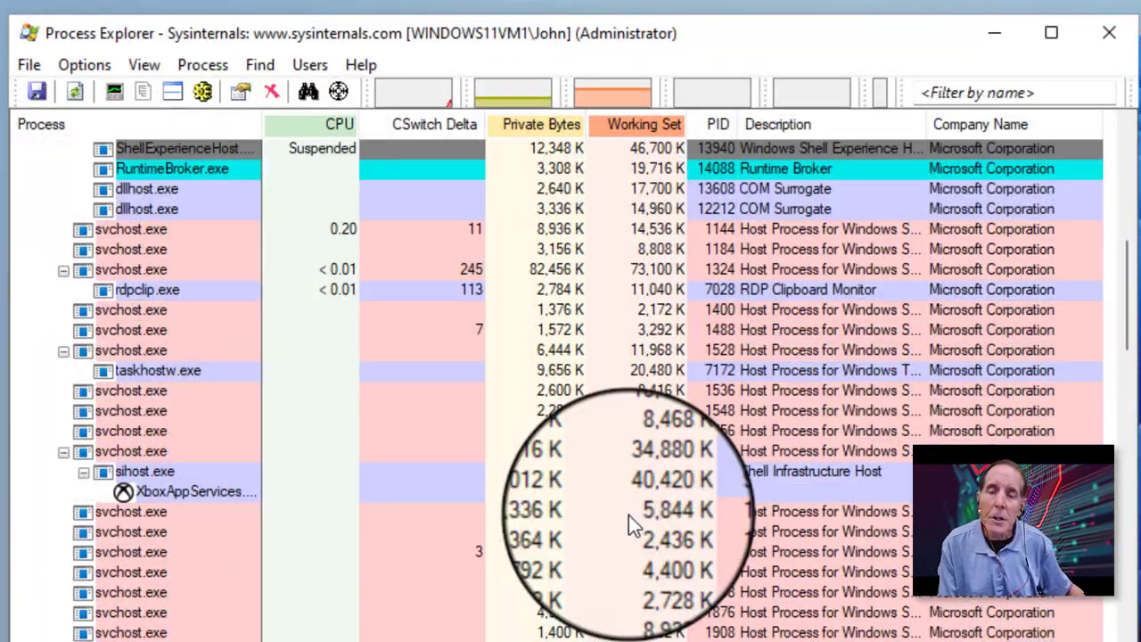
scroll(628, 514, "down", 4)
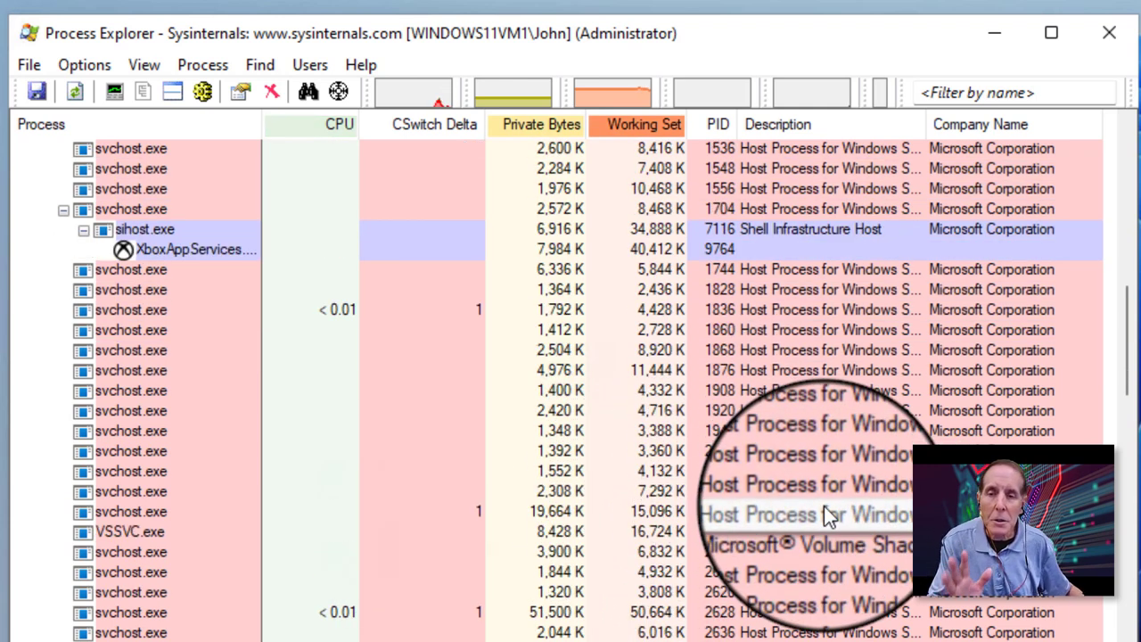
mouse_move(163, 319)
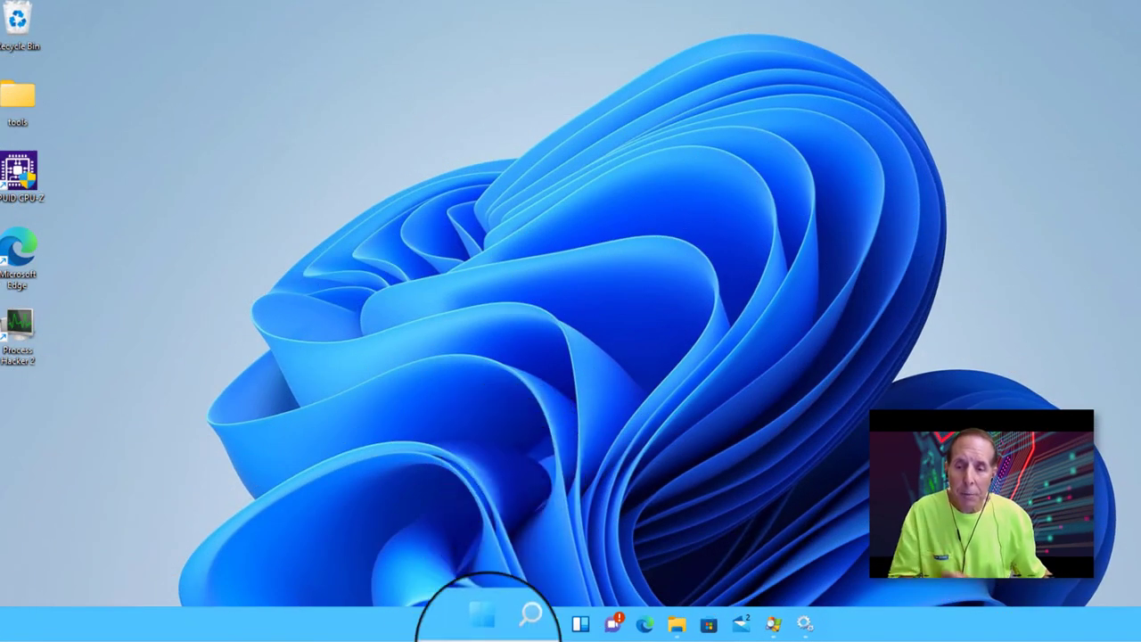
Step: Open Task Manager from the Start button's quick menu and show the Processes list
right_click(484, 627)
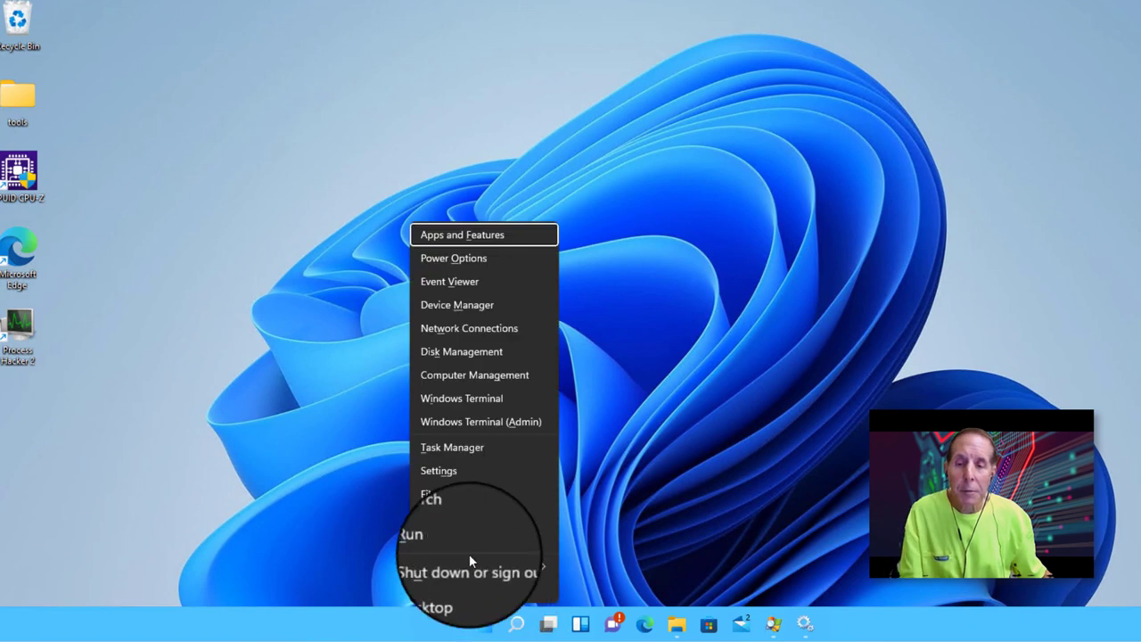
left_click(462, 456)
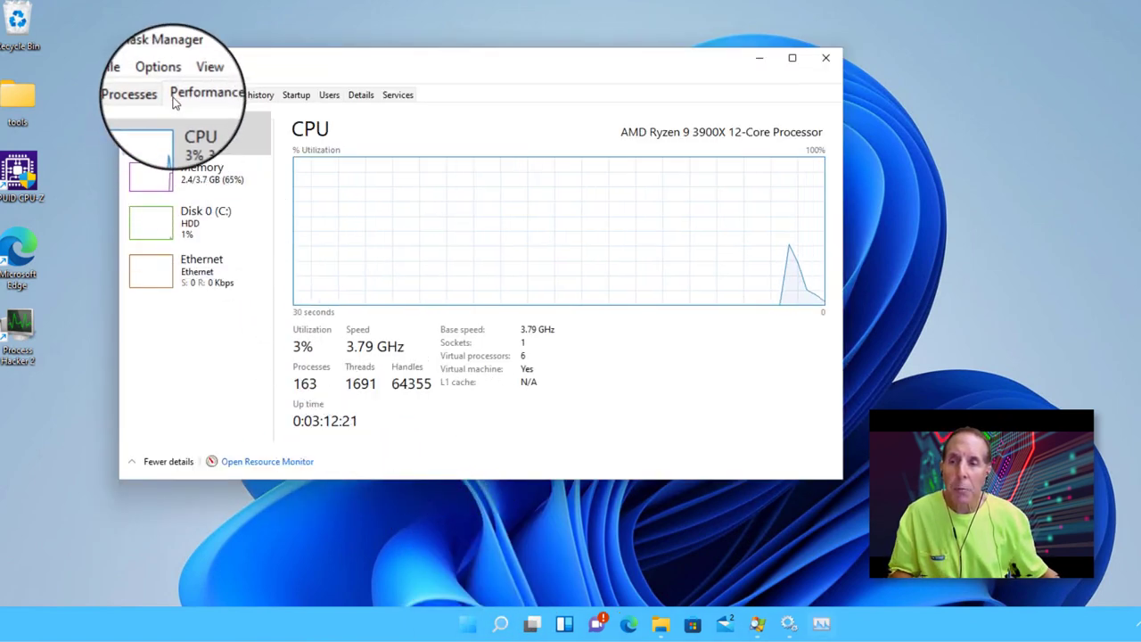
left_click(143, 96)
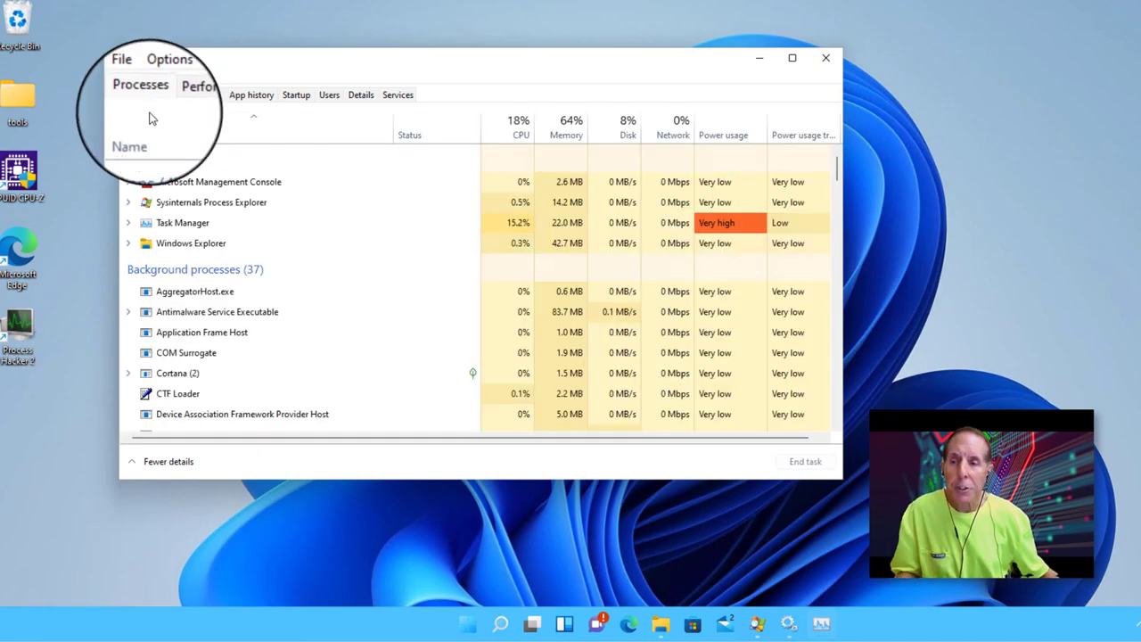
Step: Scroll to the Service Host entries and expand Service Host: Clipboard User Service_723f2
scroll(217, 296, "down", 2)
scroll(217, 295, "down", 4)
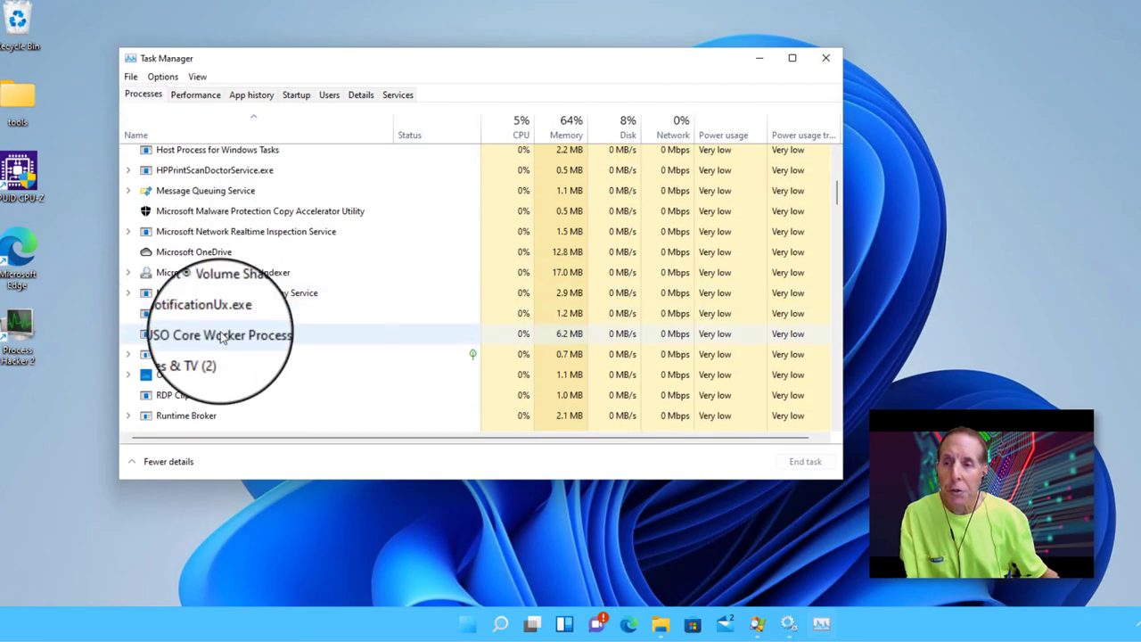
scroll(220, 339, "down", 4)
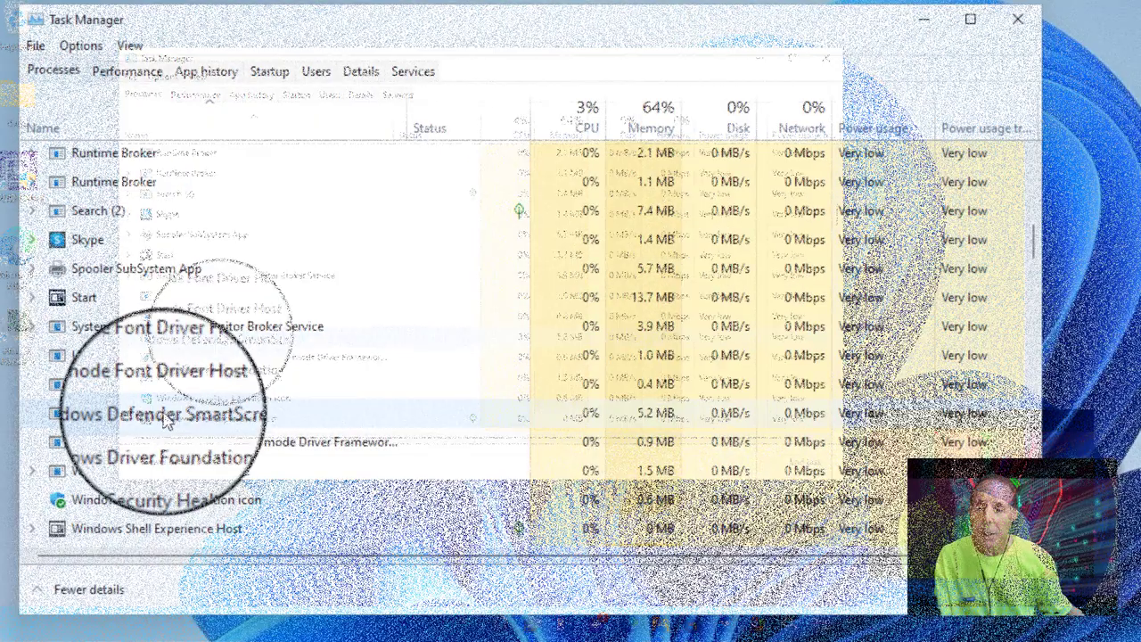
scroll(178, 396, "down", 6)
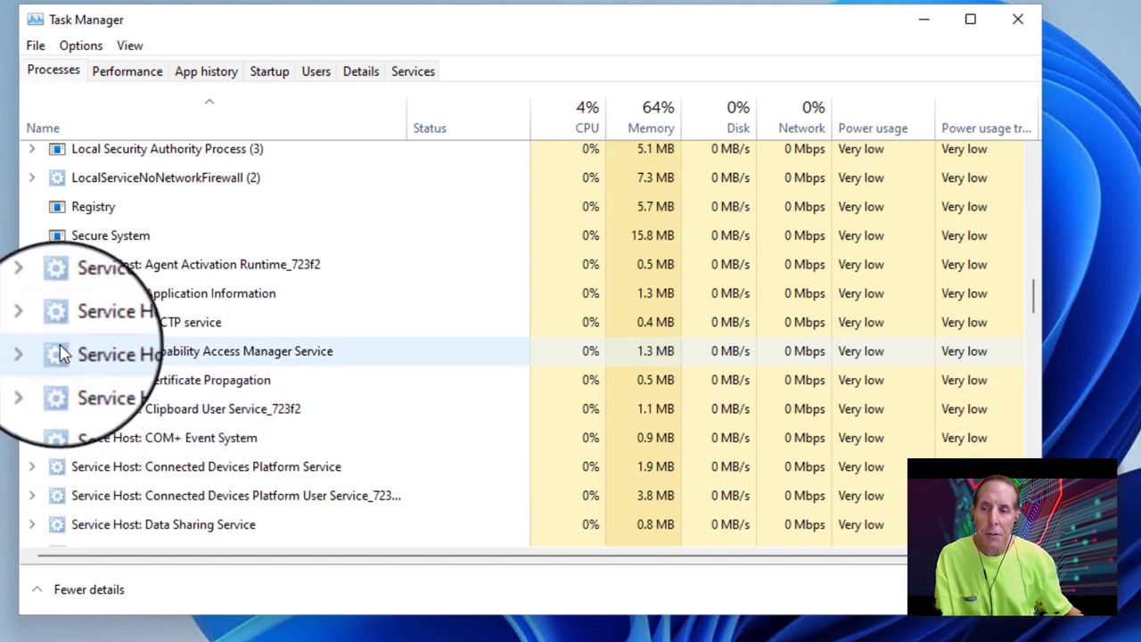
left_click(32, 385)
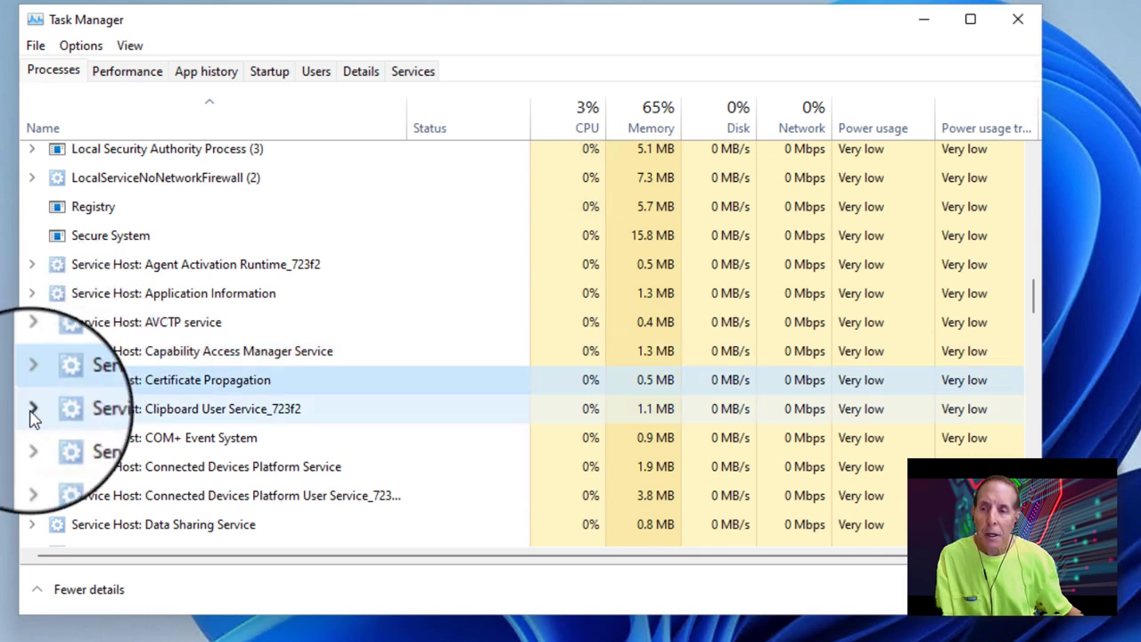
left_click(31, 410)
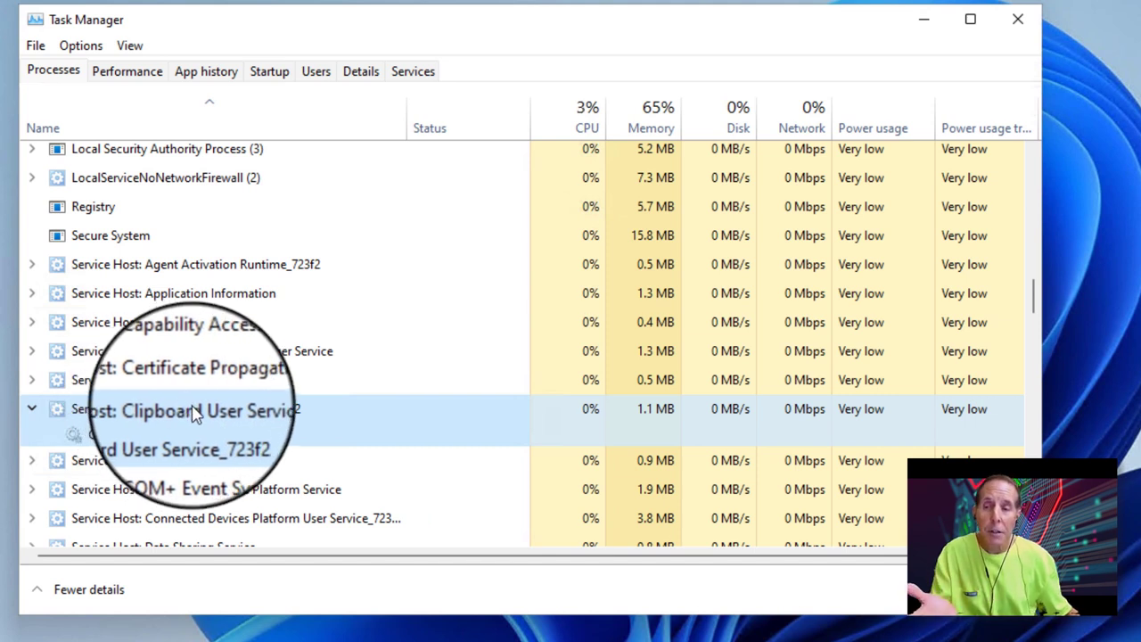
Step: Jump from the Clipboard service host to svchost.exe PID 8124 in Details, then to its services
right_click(138, 417)
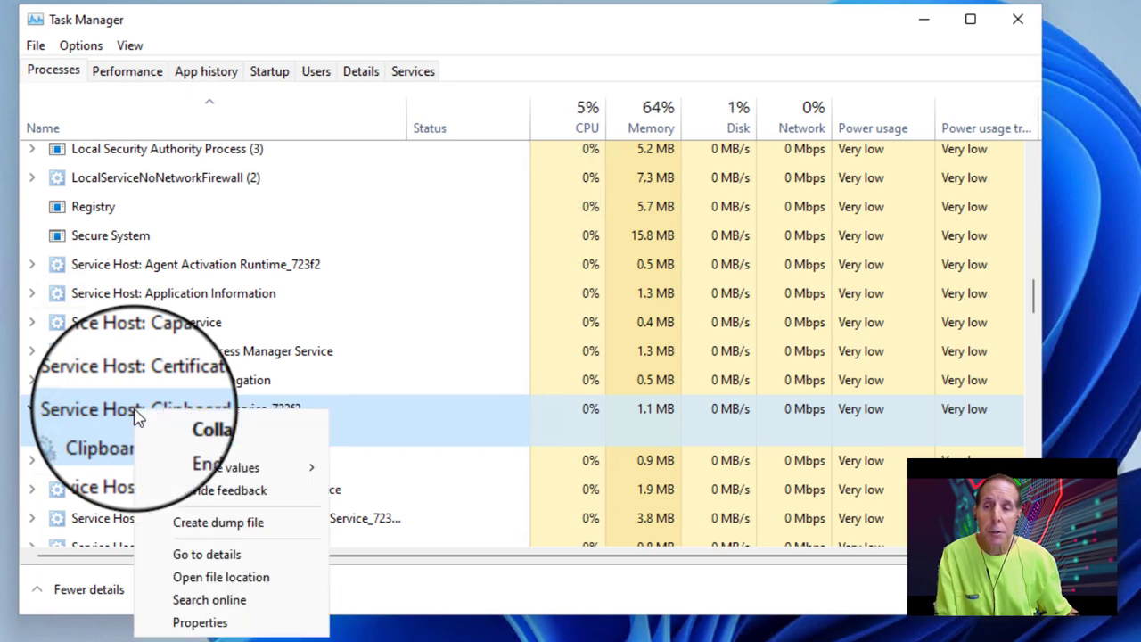
left_click(207, 557)
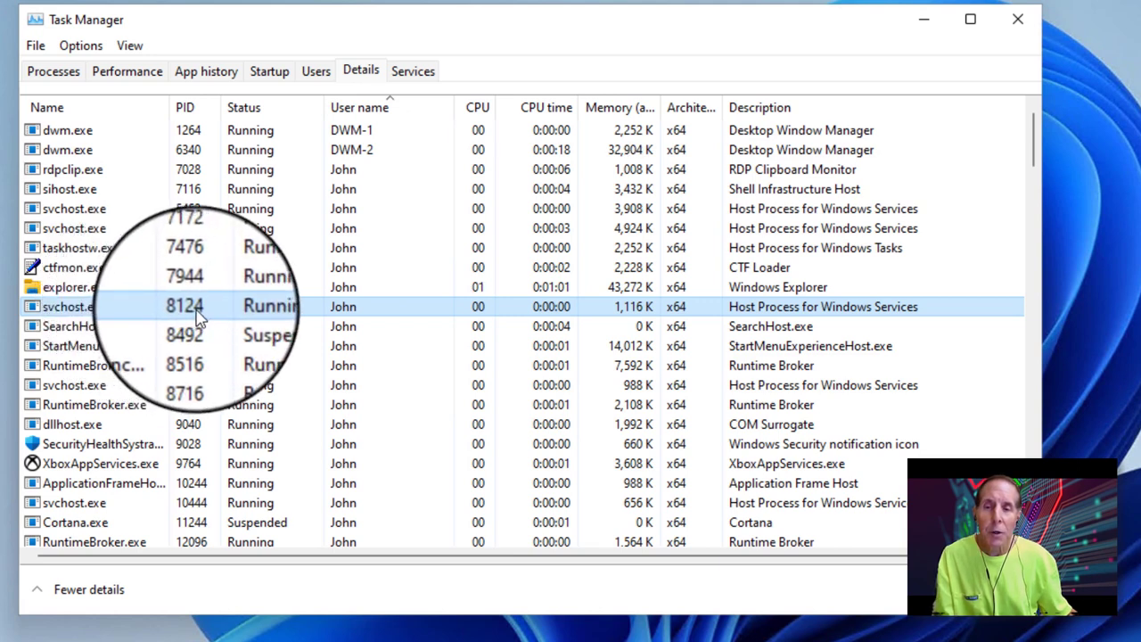
right_click(165, 312)
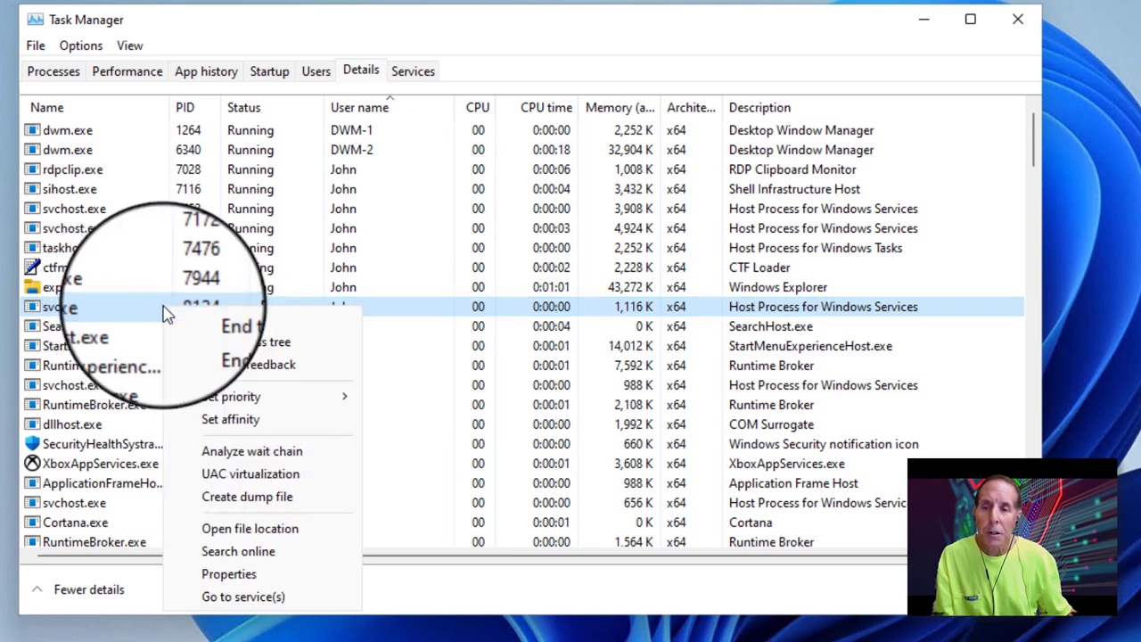
left_click(255, 599)
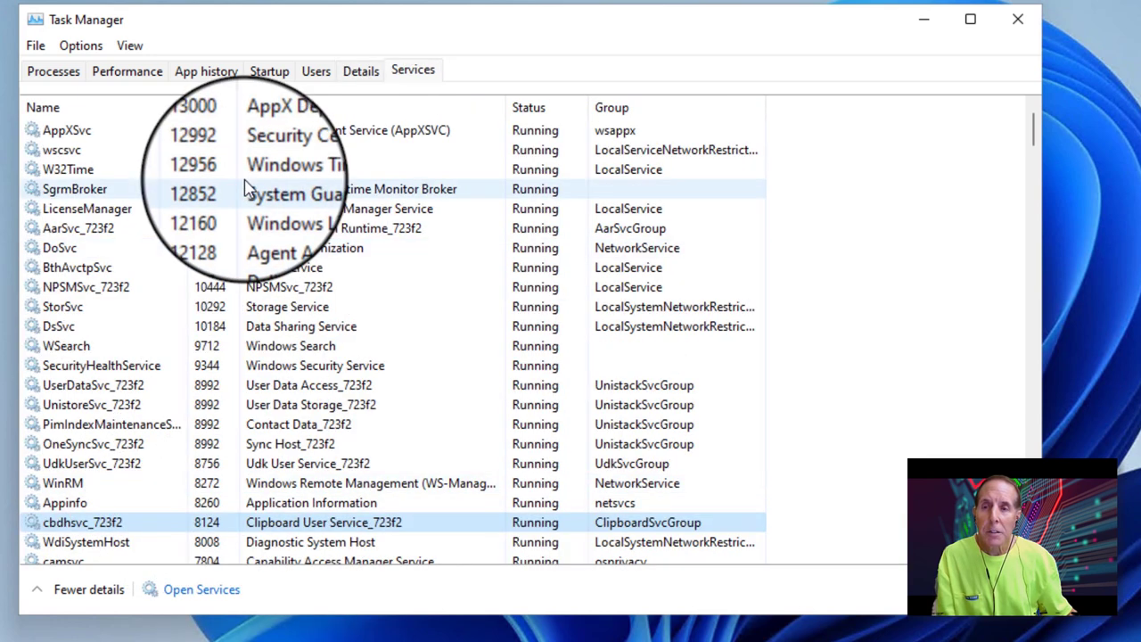
Step: Open the Services console from the cbdhsvc_723f2 entry's context menu
left_click(116, 523)
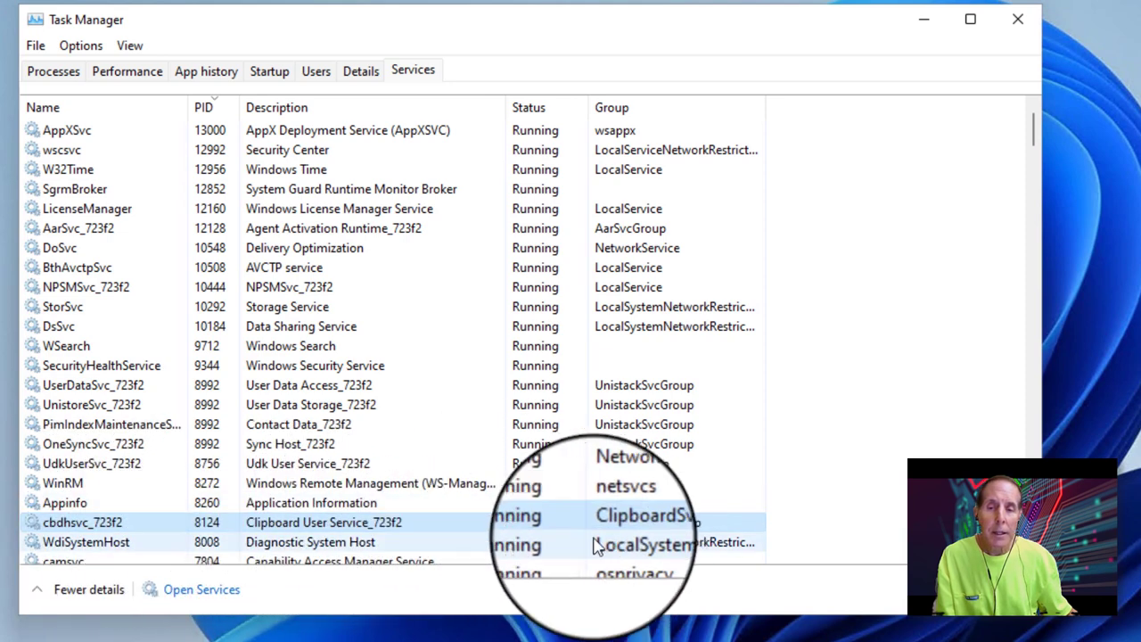
right_click(279, 527)
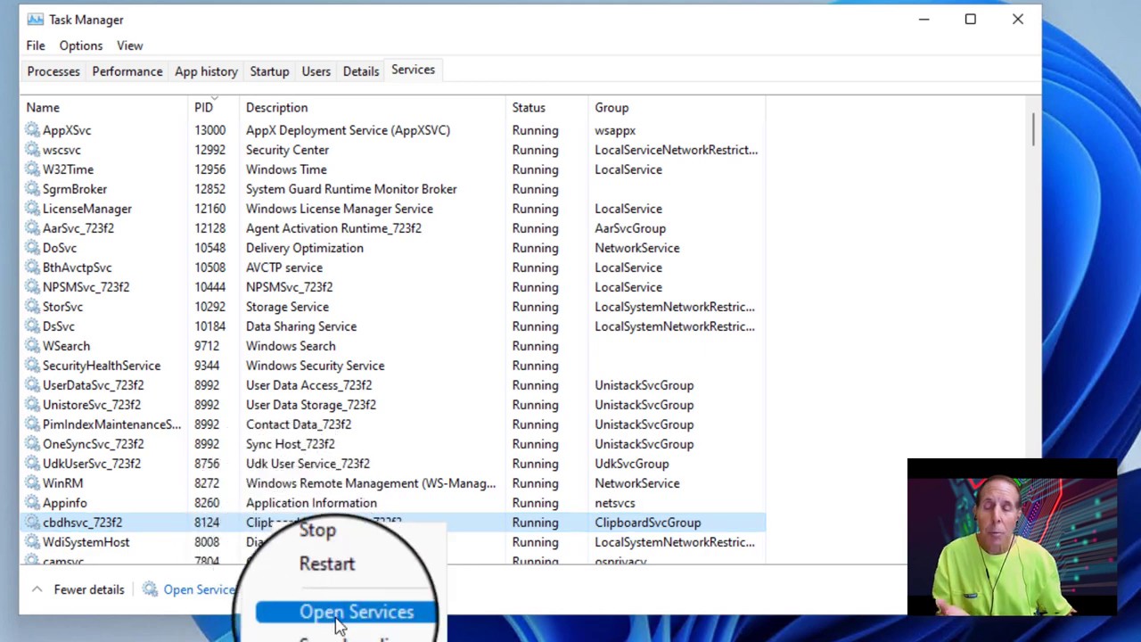
left_click(308, 595)
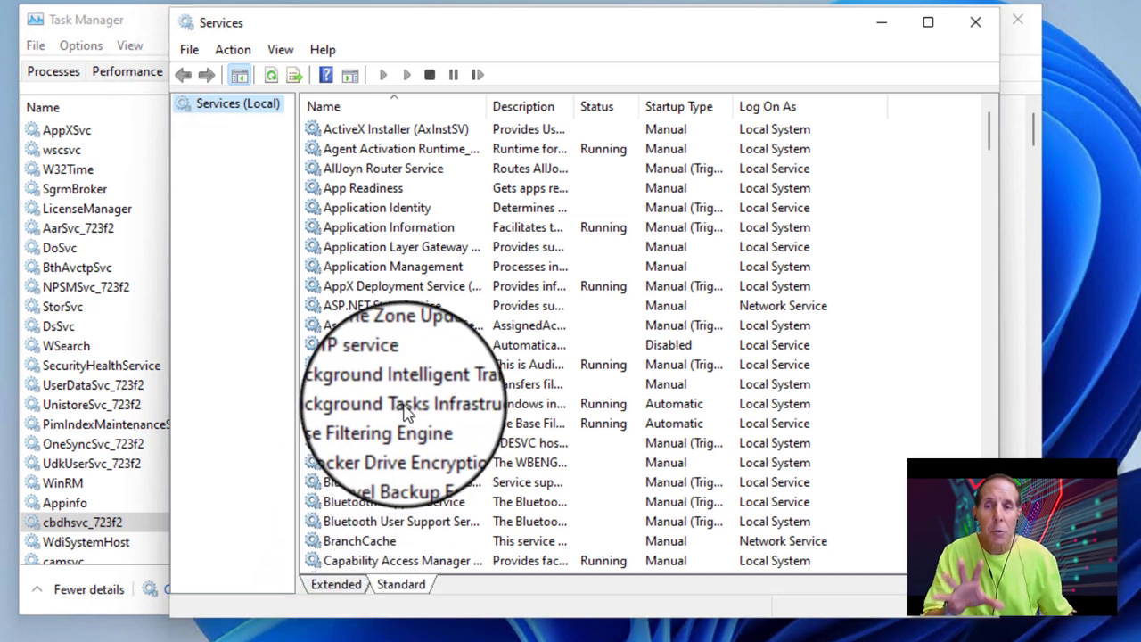
Step: Scroll to Clipboard User Service_723f2, select it, and show its start, stop and restart actions
left_click(405, 426)
scroll(405, 426, "down", 5)
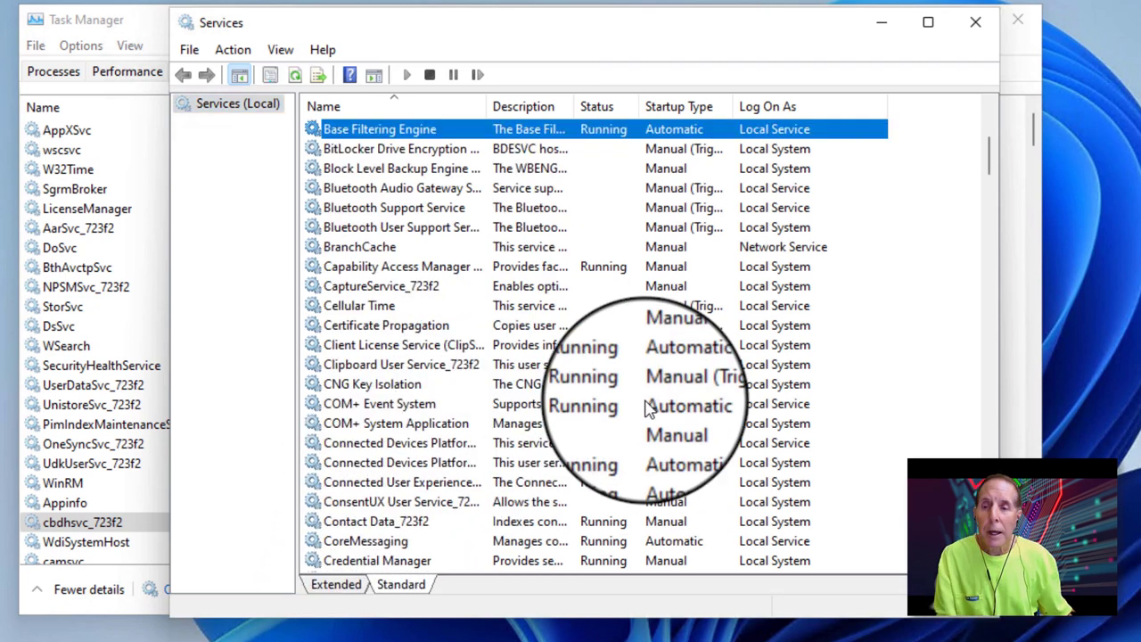
left_click(356, 372)
right_click(367, 372)
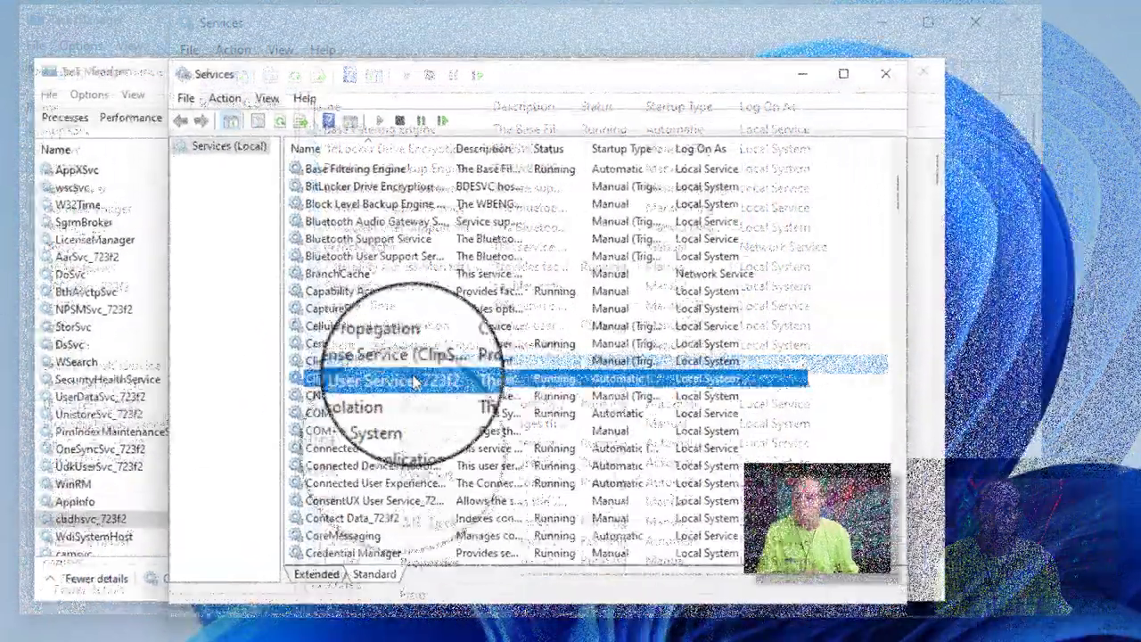